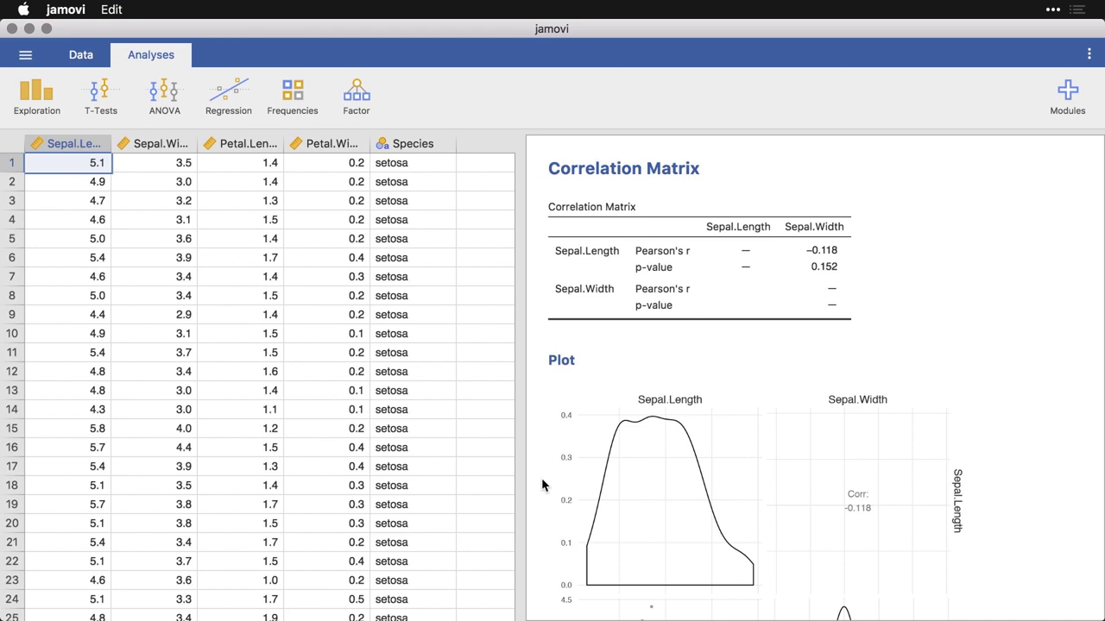
Reopen the Sepal.Length–Sepal.Width Correlation Matrix options and scroll to its plot showing Corr −0.118
{"action": "left_click", "coordinate": [799, 238]}
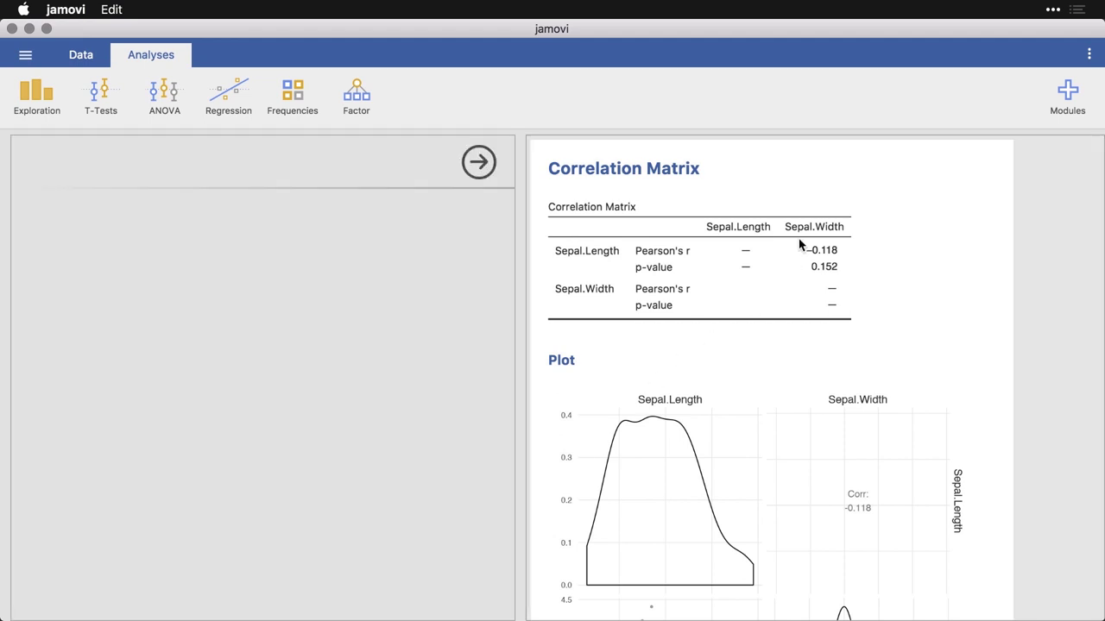
{"action": "left_click", "coordinate": [235, 93]}
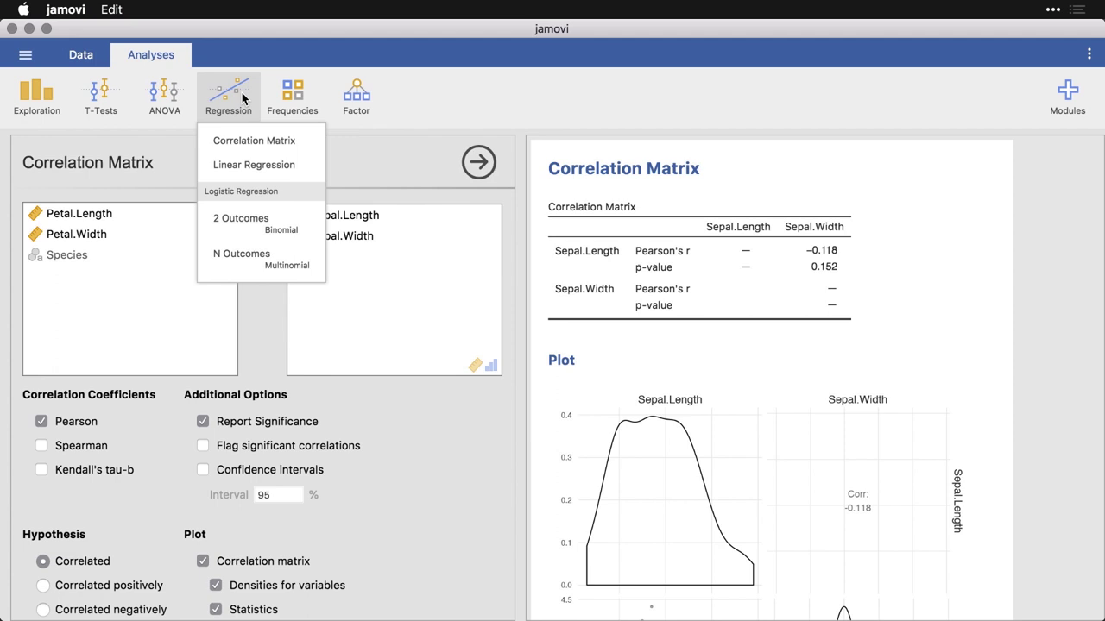
{"action": "left_click", "coordinate": [237, 92]}
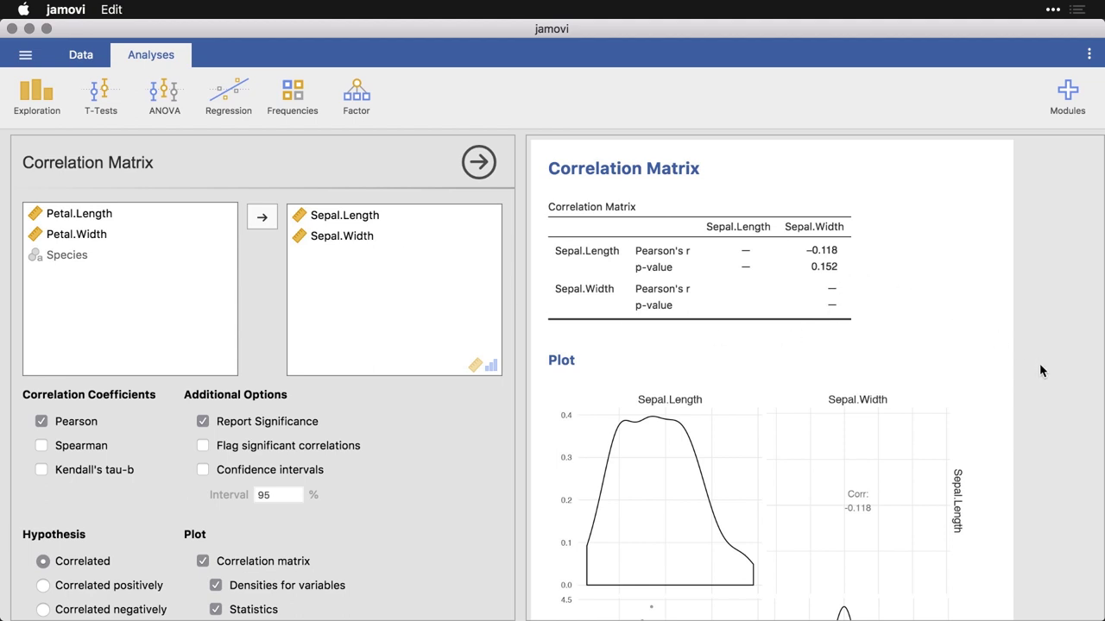
{"action": "scroll", "coordinate": [1040, 369], "scroll_direction": "down", "scroll_amount": 1}
{"action": "scroll", "coordinate": [1039, 370], "scroll_direction": "down", "scroll_amount": 5}
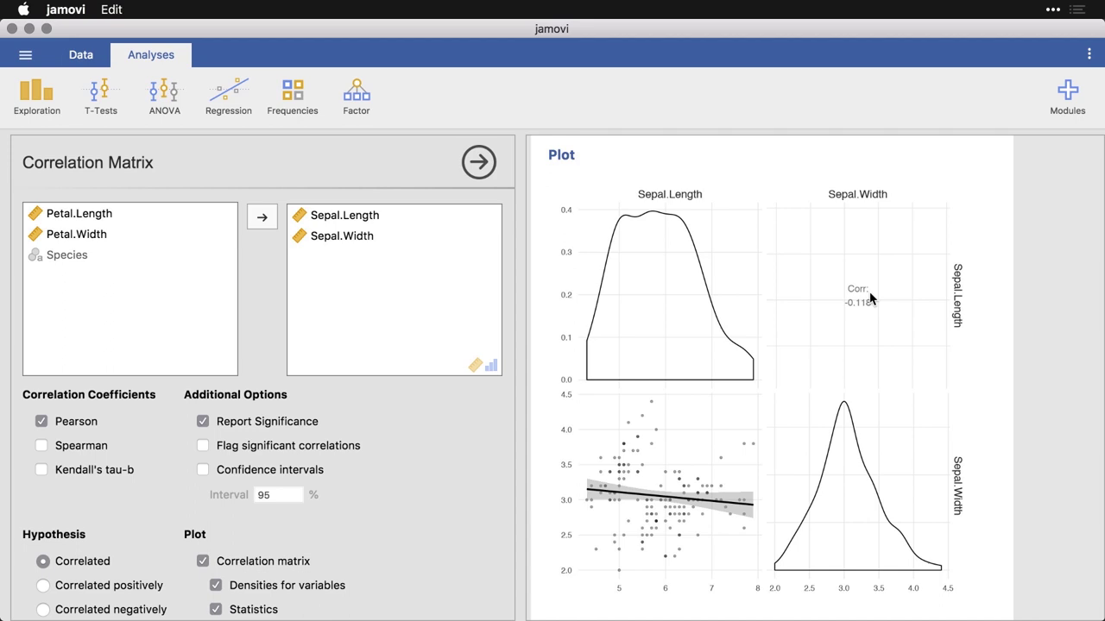
Open the jamovi library from the Modules menu to browse modules like jpower, GAMLj and Statkat
{"action": "left_click", "coordinate": [1077, 95]}
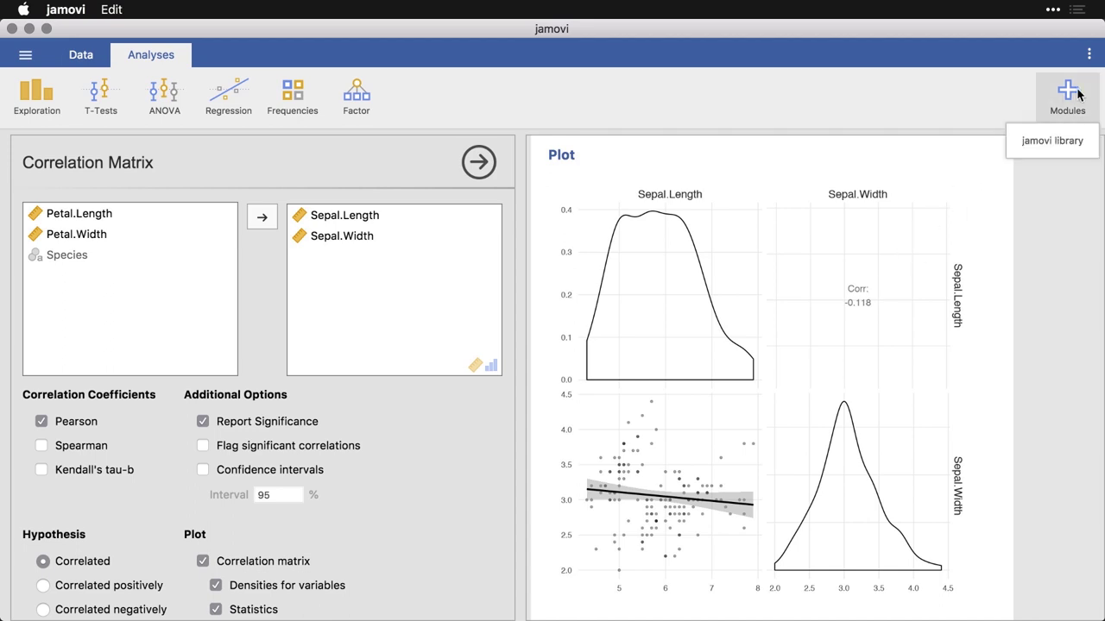
{"action": "left_click", "coordinate": [1077, 145]}
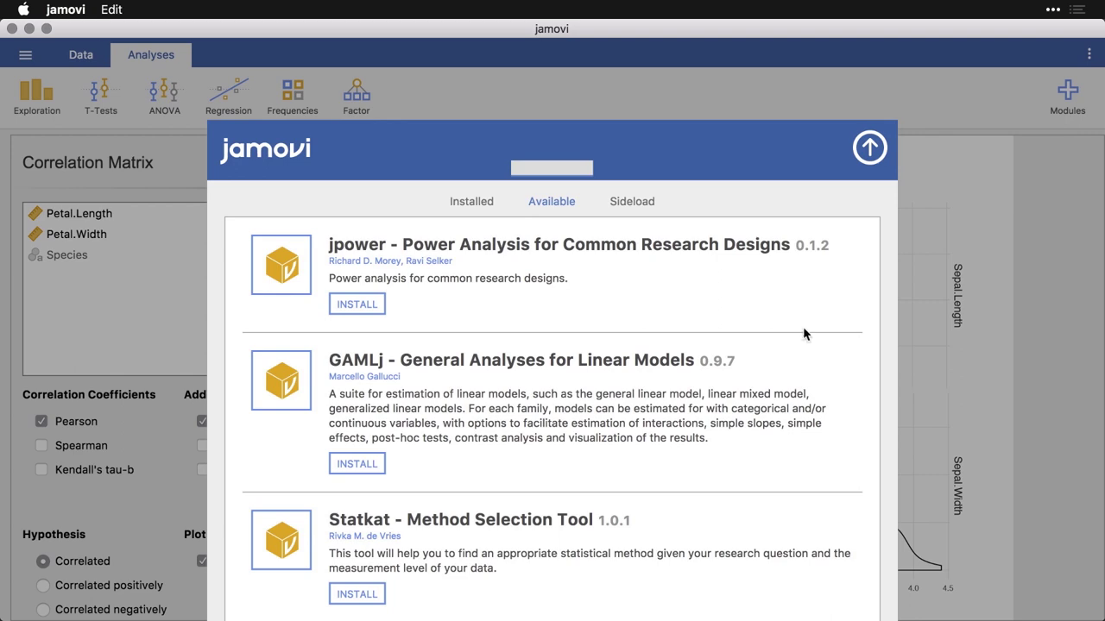
{"action": "scroll", "coordinate": [802, 326], "scroll_direction": "down", "scroll_amount": 2}
{"action": "scroll", "coordinate": [803, 333], "scroll_direction": "up", "scroll_amount": 2}
{"action": "scroll", "coordinate": [842, 319], "scroll_direction": "down", "scroll_amount": 5}
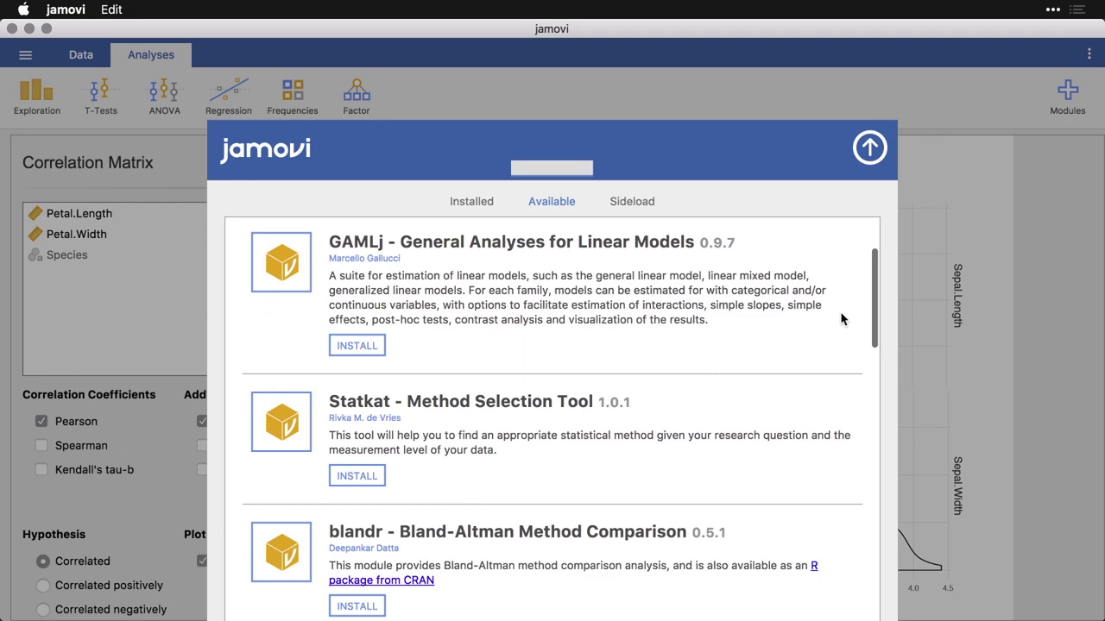
{"action": "scroll", "coordinate": [841, 319], "scroll_direction": "down", "scroll_amount": 2}
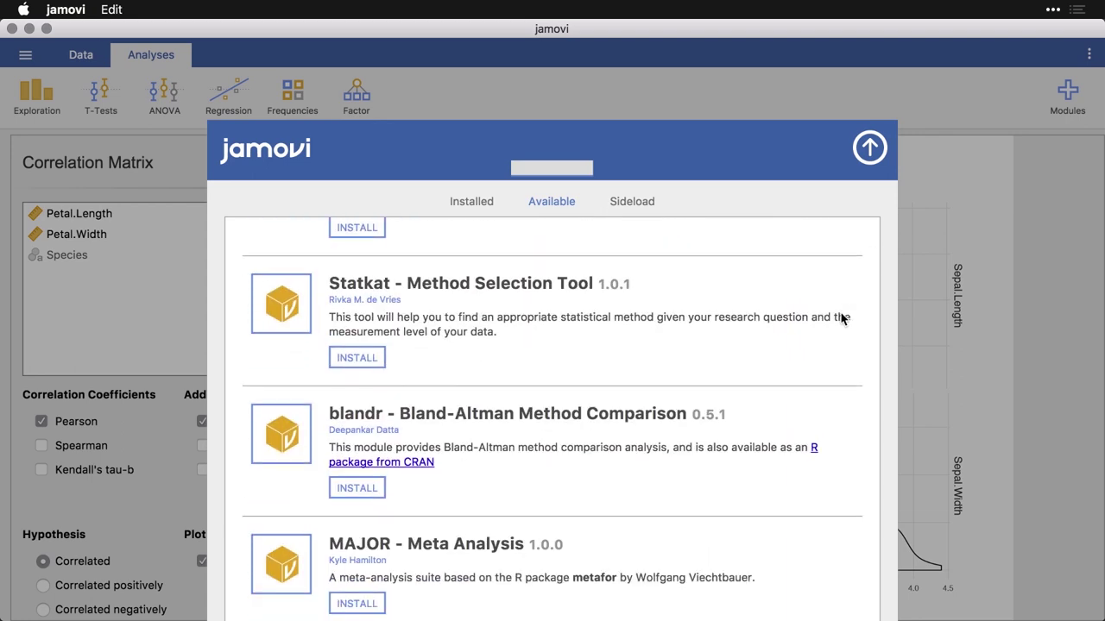
{"action": "scroll", "coordinate": [841, 318], "scroll_direction": "down", "scroll_amount": 6}
{"action": "scroll", "coordinate": [841, 320], "scroll_direction": "down", "scroll_amount": 1}
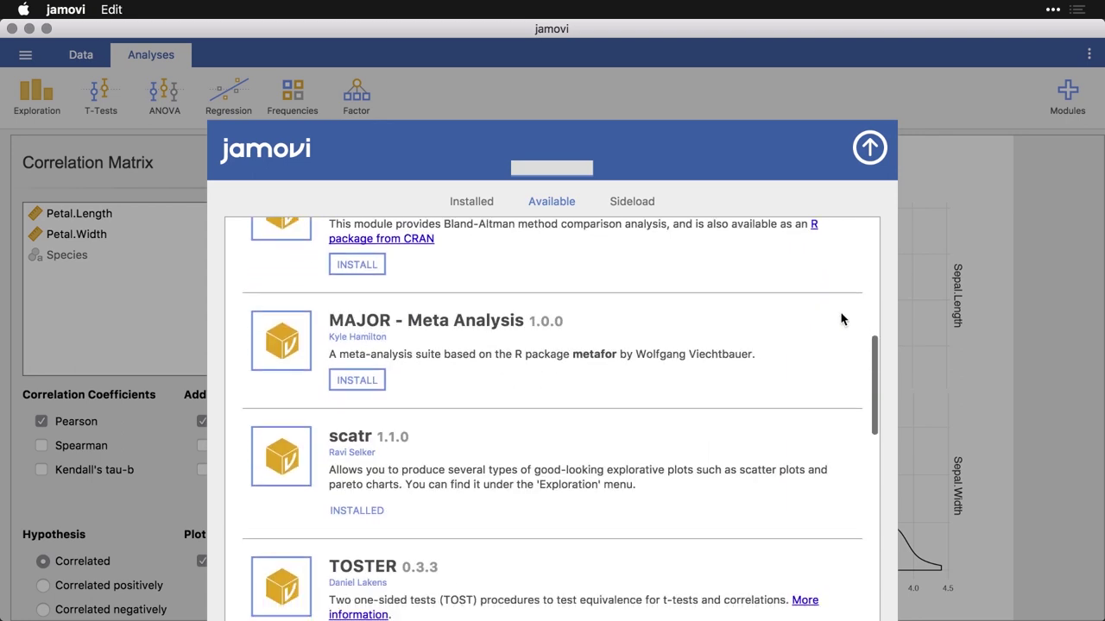
{"action": "scroll", "coordinate": [772, 316], "scroll_direction": "down", "scroll_amount": 3}
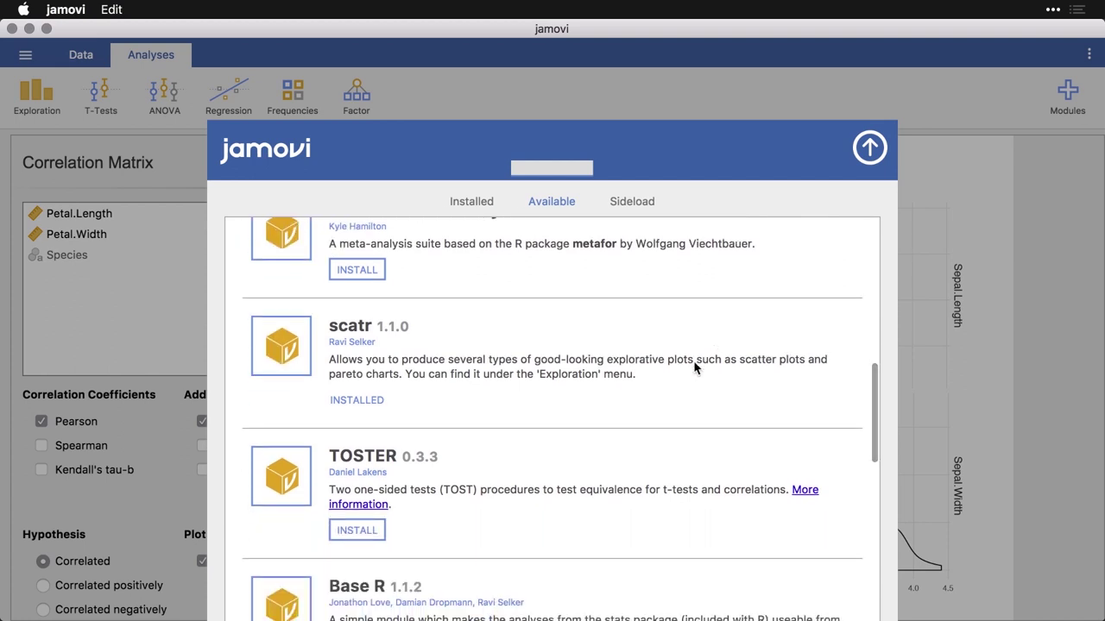
{"action": "scroll", "coordinate": [695, 368], "scroll_direction": "down", "scroll_amount": 3}
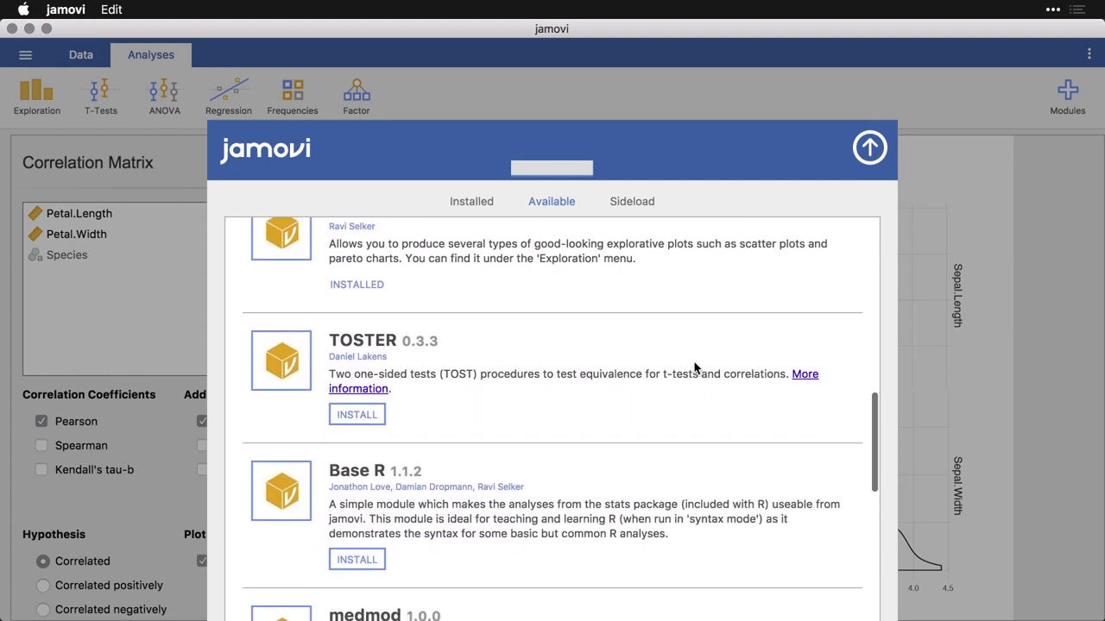
{"action": "scroll", "coordinate": [695, 368], "scroll_direction": "down", "scroll_amount": 3}
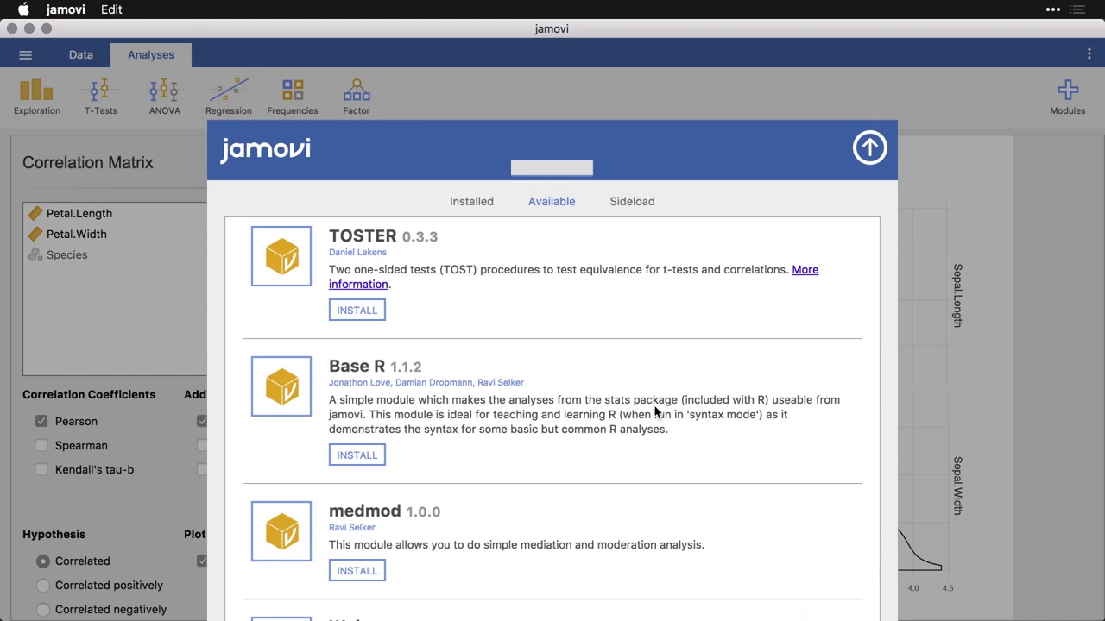
{"action": "scroll", "coordinate": [655, 412], "scroll_direction": "down", "scroll_amount": 4}
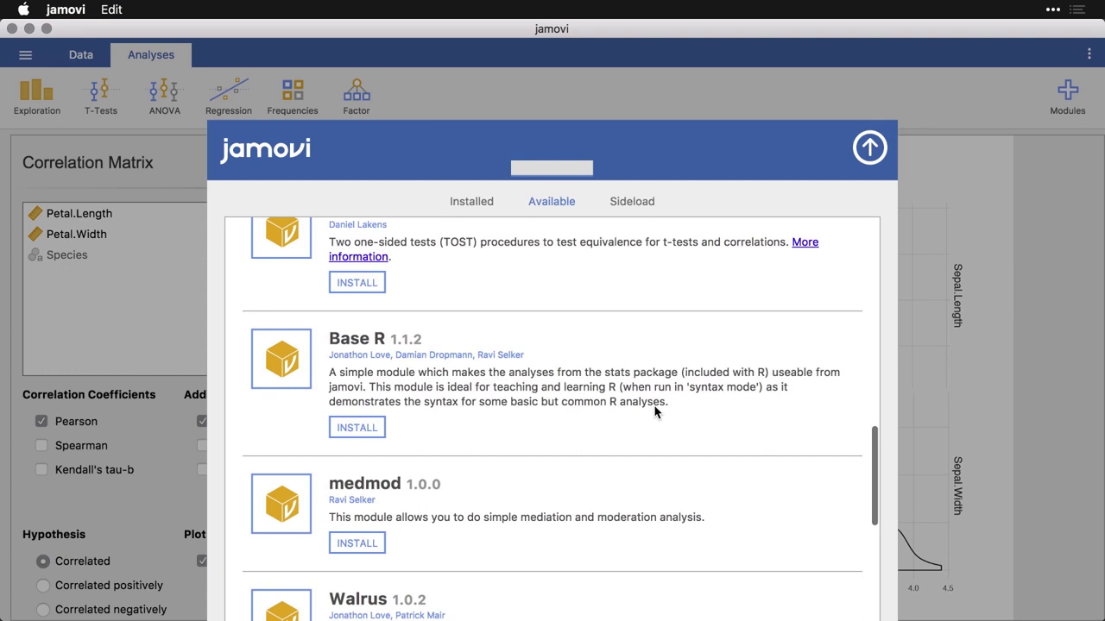
{"action": "scroll", "coordinate": [654, 413], "scroll_direction": "down", "scroll_amount": 2}
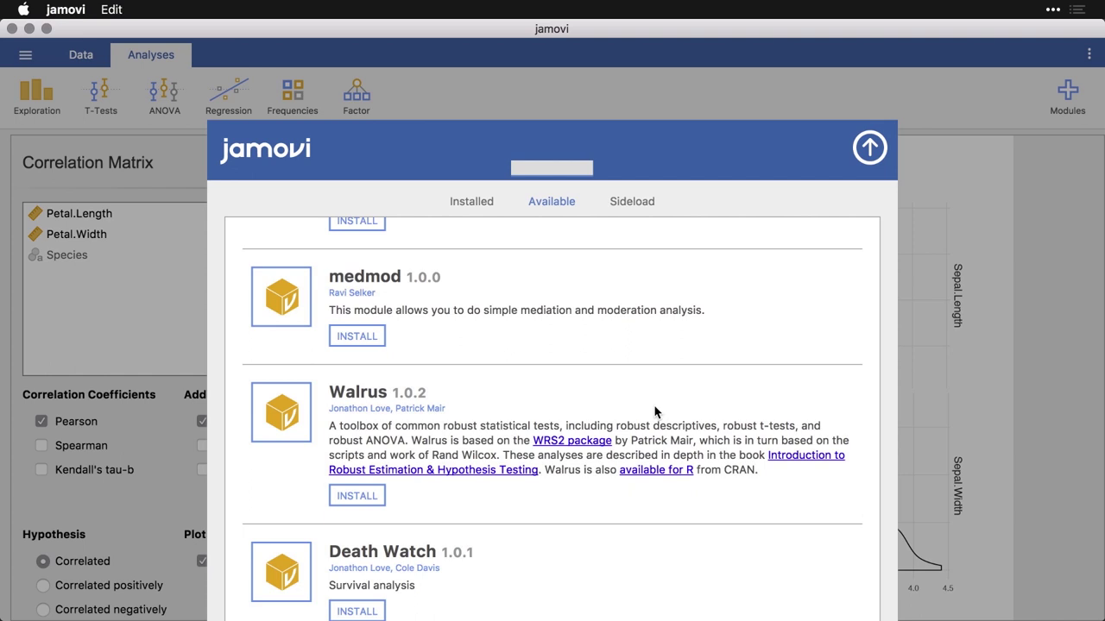
{"action": "scroll", "coordinate": [655, 413], "scroll_direction": "down", "scroll_amount": 4}
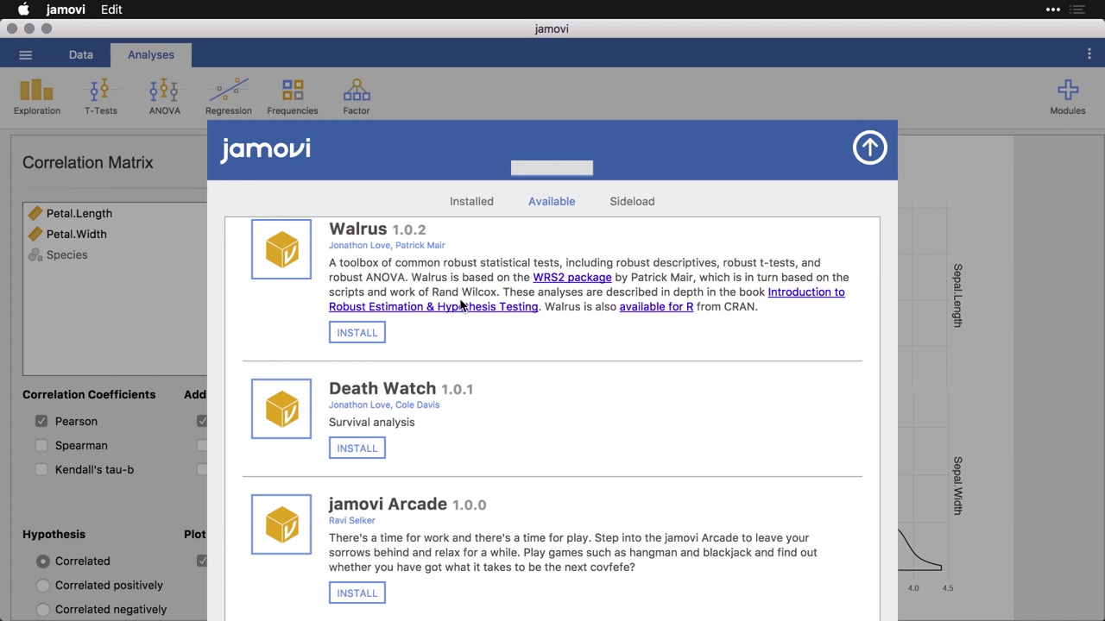
Check that scatr is listed under Installed modules, then close the module library
{"action": "left_click", "coordinate": [469, 204]}
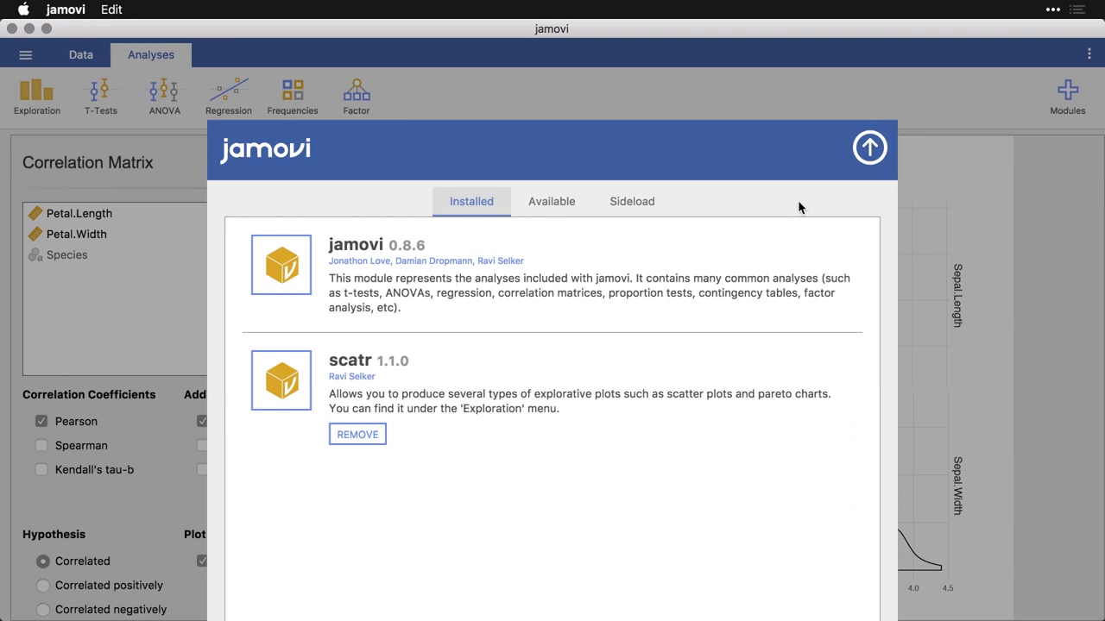
{"action": "left_click", "coordinate": [869, 148]}
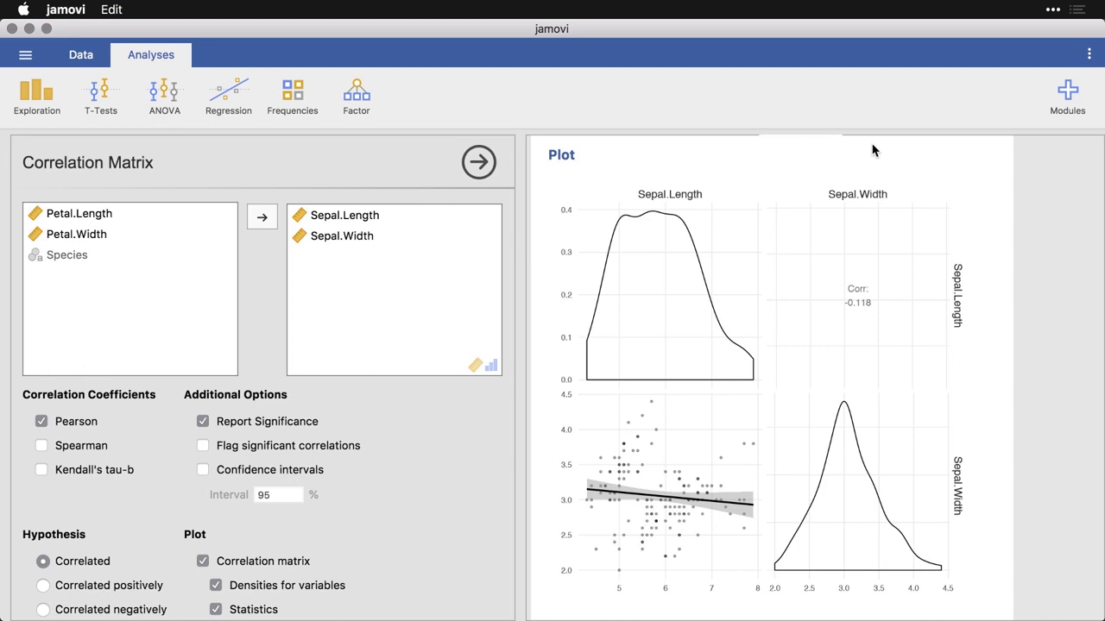
Scroll to the scatr Scatterplot and widen the results panel so the Species legend shows
{"action": "left_click", "coordinate": [1046, 308]}
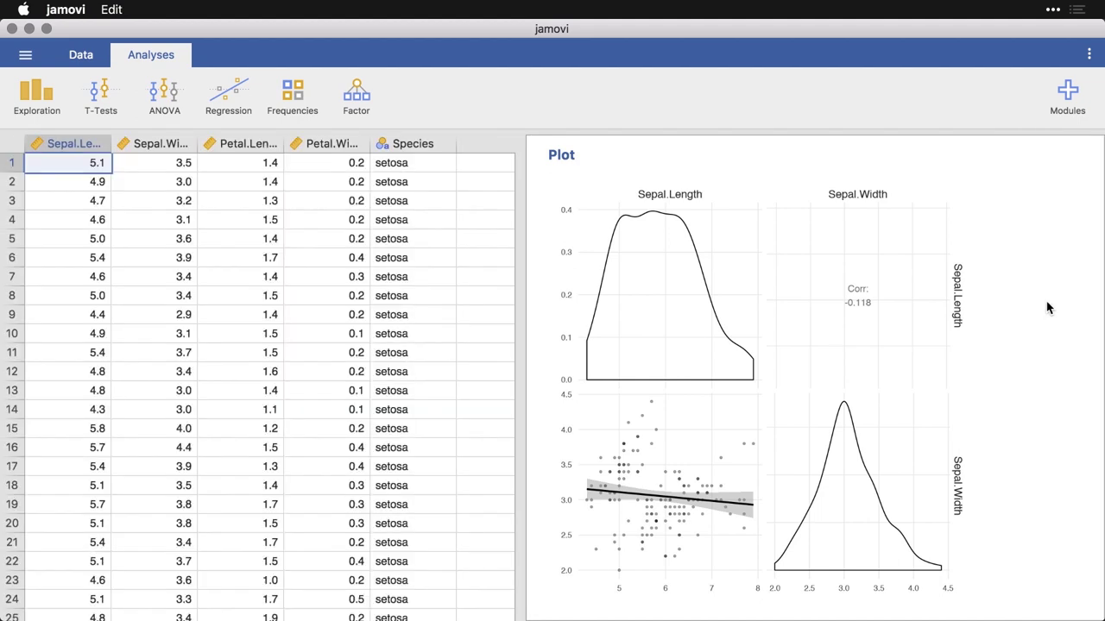
{"action": "scroll", "coordinate": [1047, 308], "scroll_direction": "down", "scroll_amount": 10}
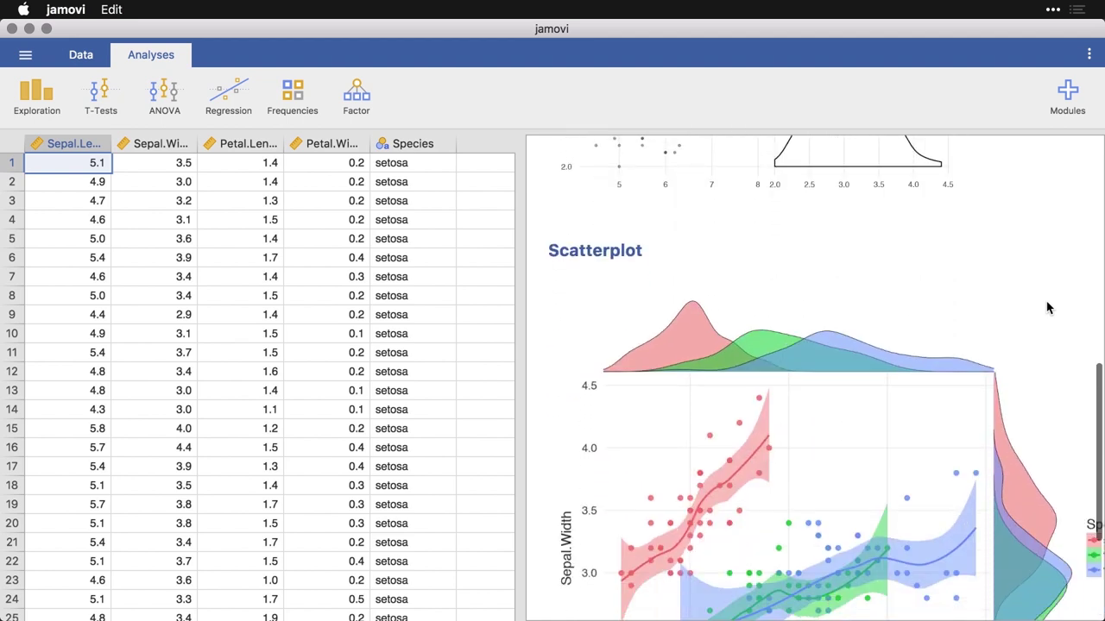
{"action": "scroll", "coordinate": [1047, 308], "scroll_direction": "down", "scroll_amount": 5}
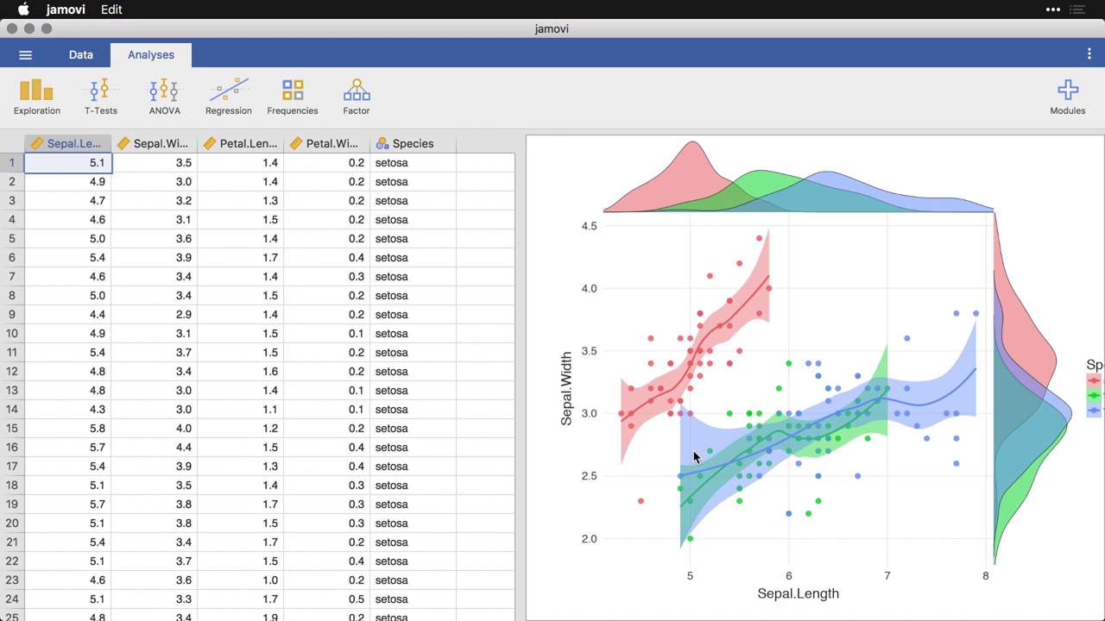
{"action": "scroll", "coordinate": [693, 450], "scroll_direction": "up", "scroll_amount": 5}
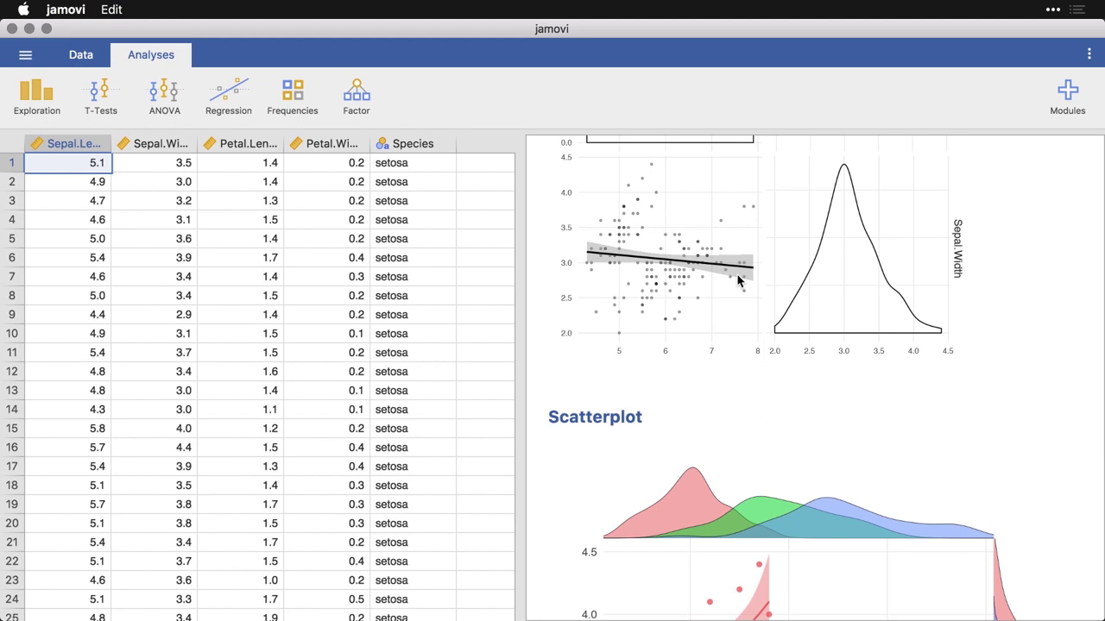
{"action": "scroll", "coordinate": [739, 279], "scroll_direction": "down", "scroll_amount": 5}
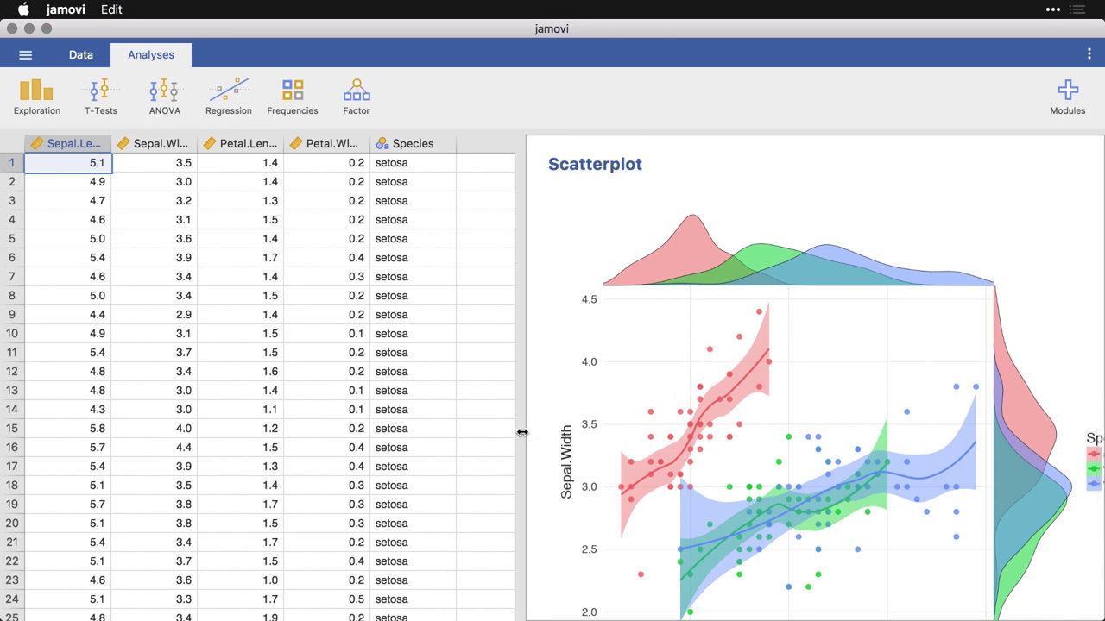
{"action": "left_click_drag", "start_coordinate": [522, 432], "coordinate": [422, 436]}
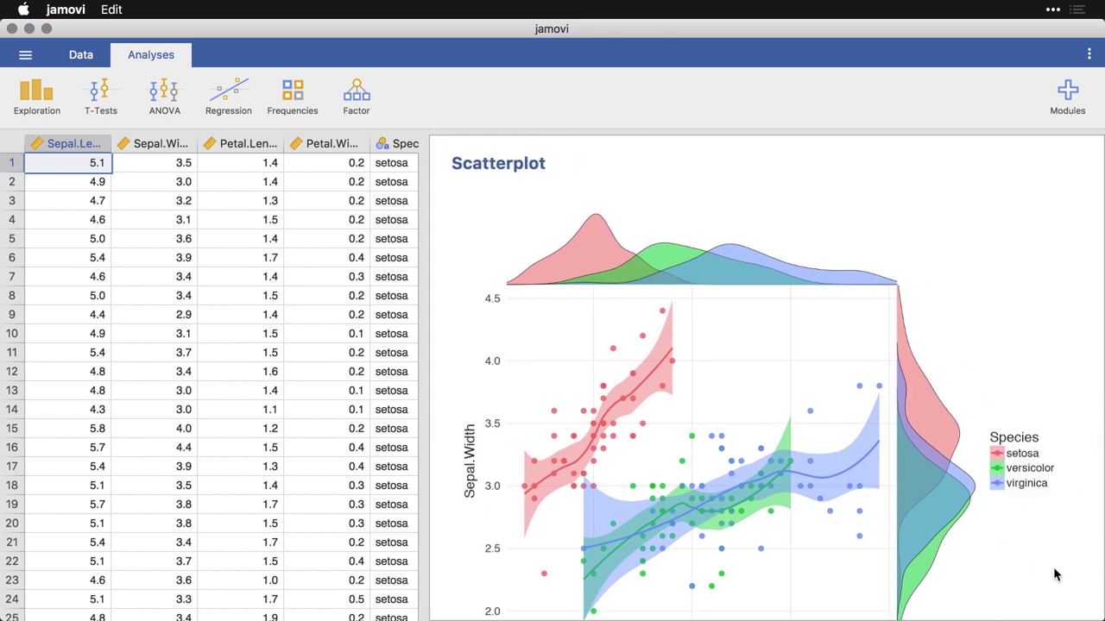
{"action": "scroll", "coordinate": [1053, 574], "scroll_direction": "down", "scroll_amount": 4}
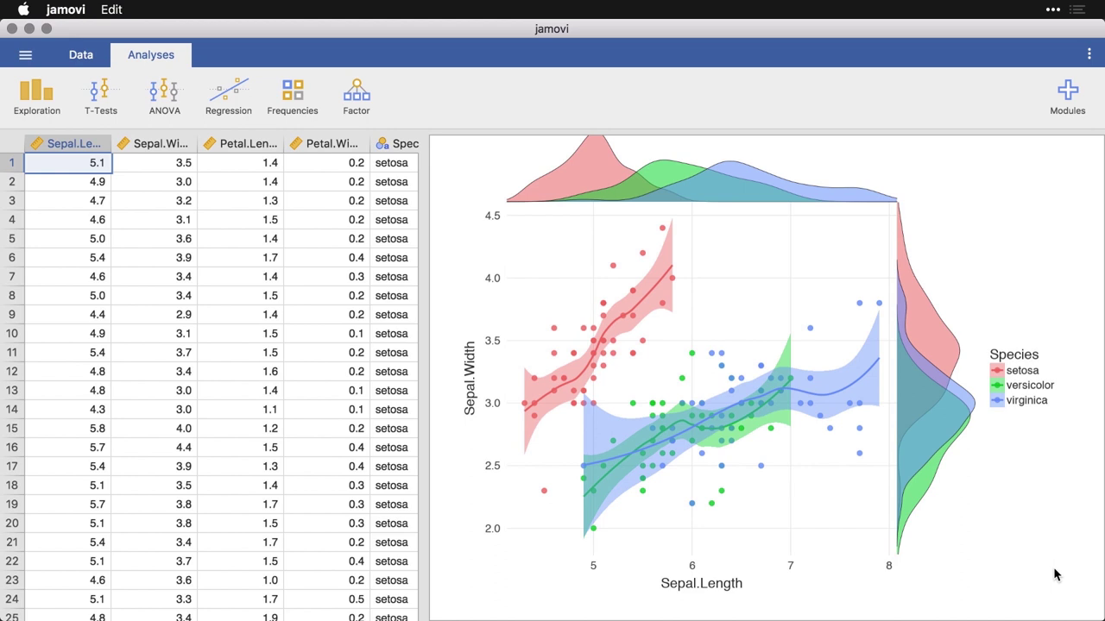
Open the Scatterplot options and confirm scatr's Scatterplot entry in the Exploration menu
{"action": "left_click", "coordinate": [774, 336]}
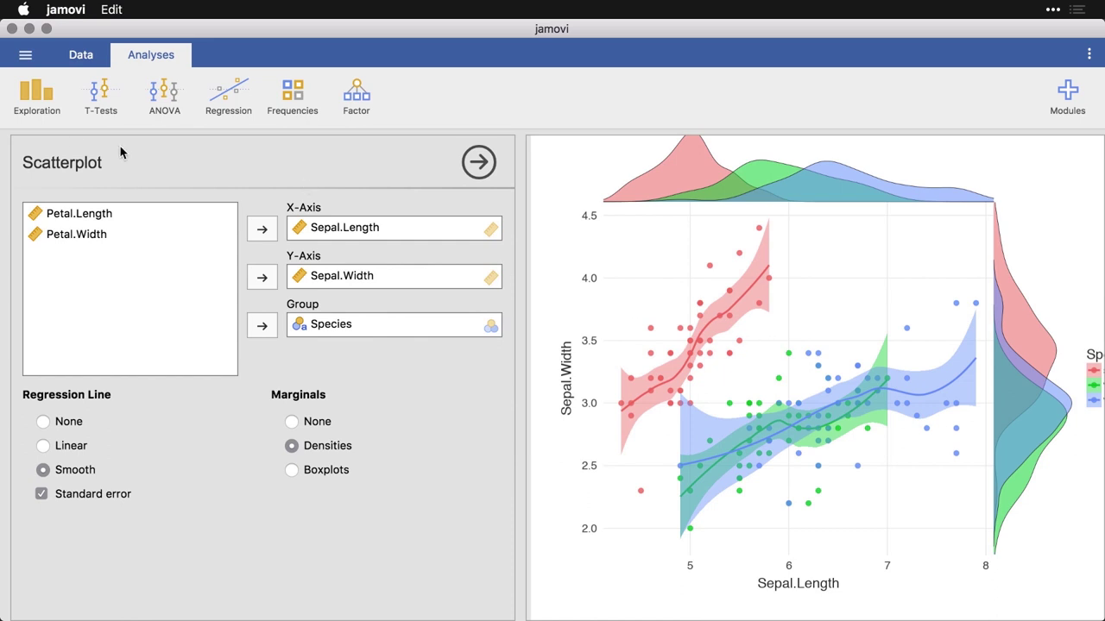
{"action": "left_click", "coordinate": [40, 104]}
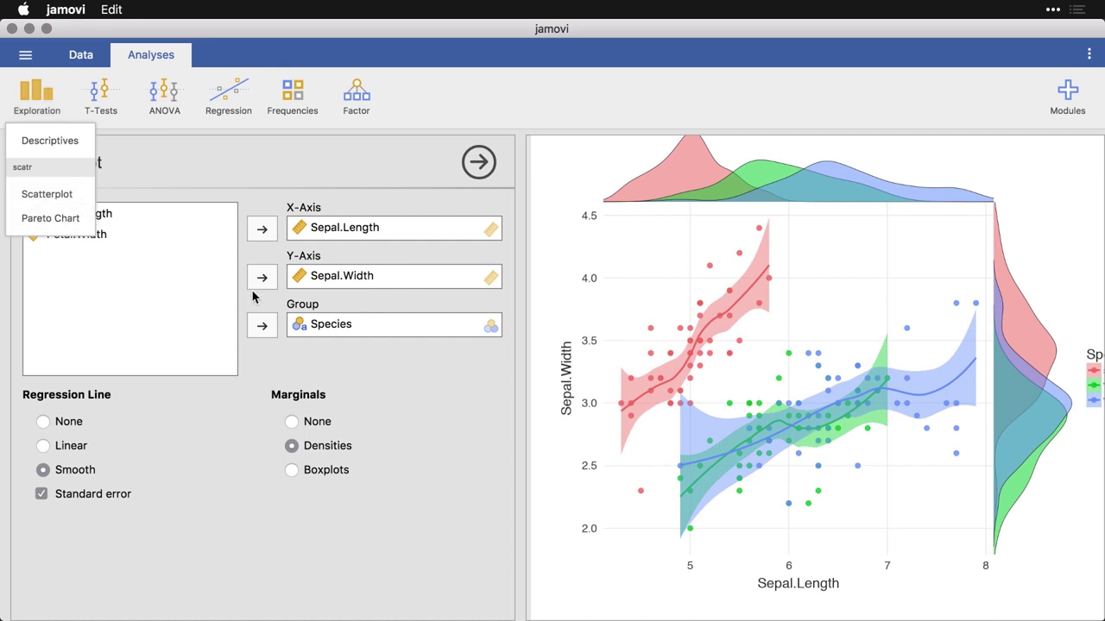
{"action": "left_click", "coordinate": [408, 414]}
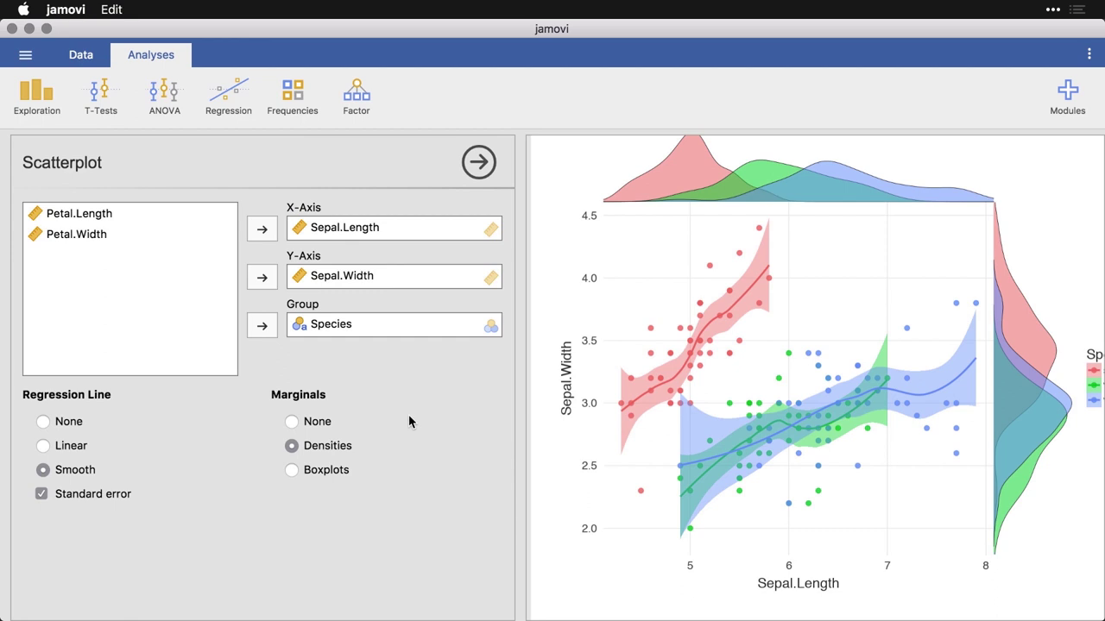